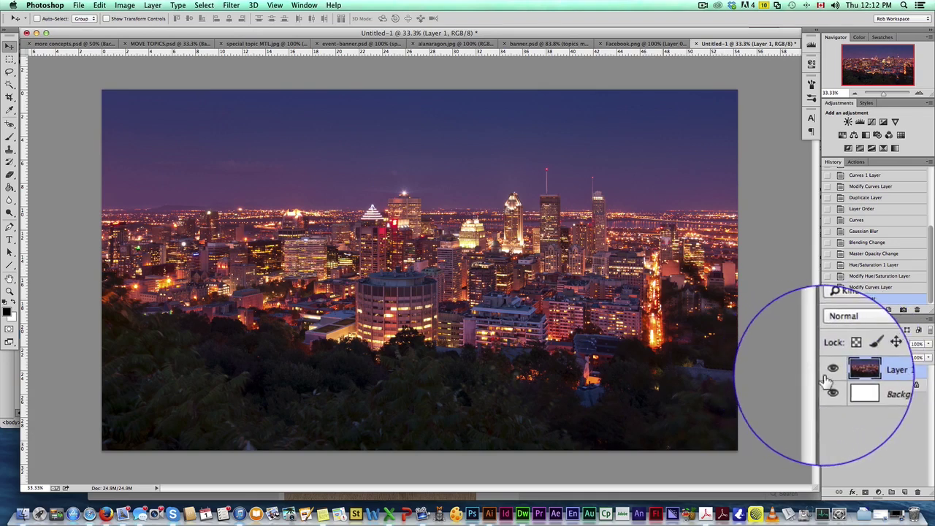
# Bring up the New Adjustment Layer menu in the Layers panel.
pyautogui.click(878, 491)
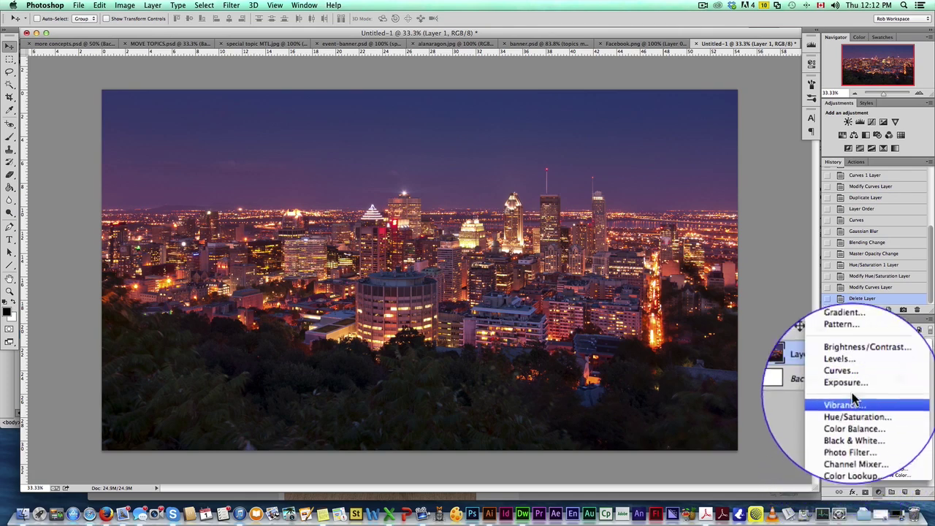
# Add a Curves adjustment layer whose curve darkens the skyline and deepens its contrast.
pyautogui.click(856, 382)
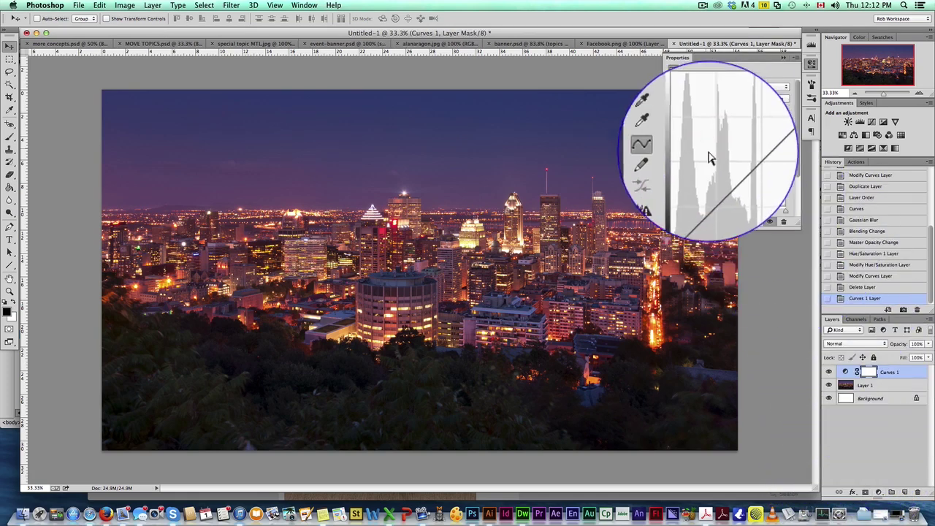
pyautogui.moveTo(714, 179); pyautogui.dragTo(756, 138)
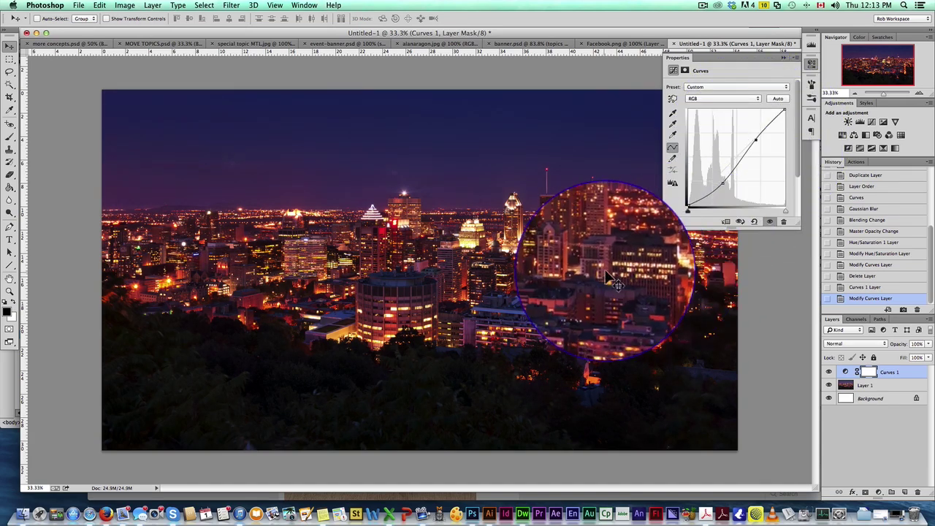
pyautogui.click(686, 58)
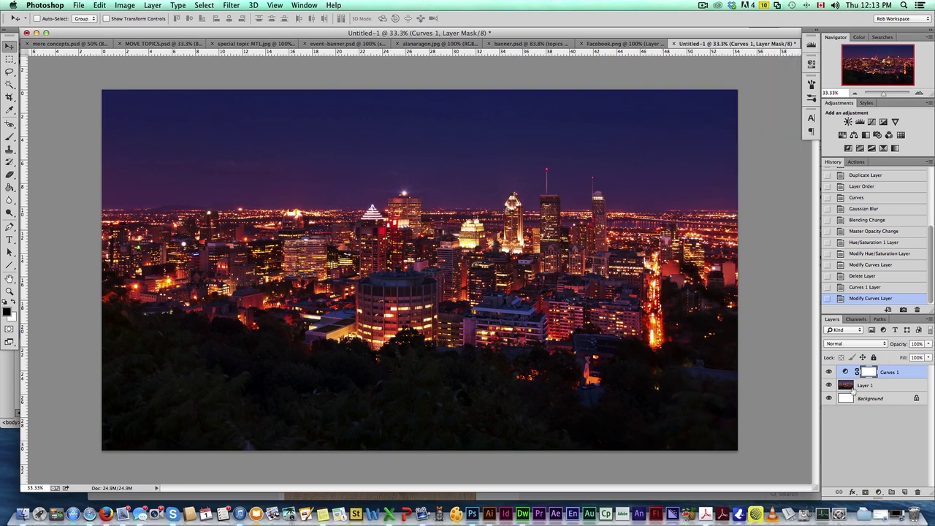
# Duplicate Layer 1 and move Layer 1 copy above Curves 1.
pyautogui.moveTo(872, 389); pyautogui.dragTo(904, 491)
pyautogui.moveTo(869, 385); pyautogui.dragTo(884, 362)
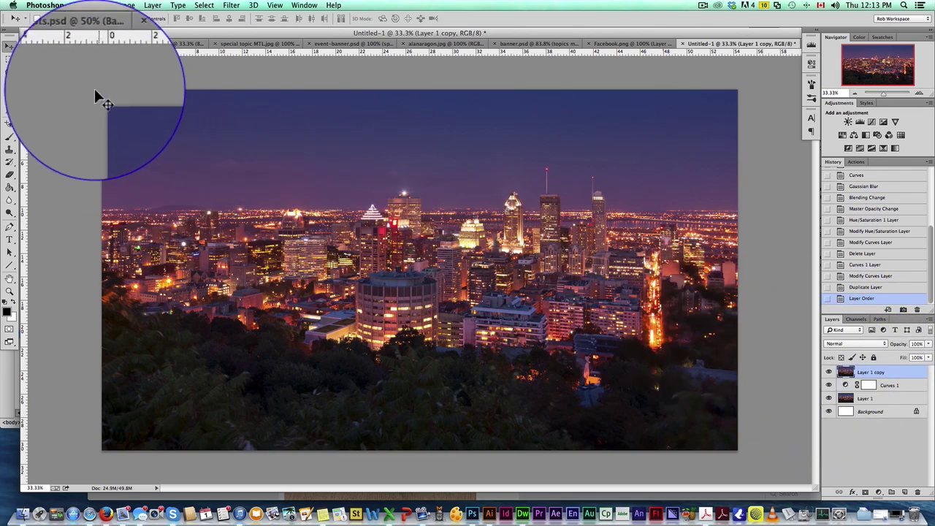
# Apply a steep two-point Image > Adjustments > Curves to Layer 1 copy, leaving only bright lights on black.
pyautogui.click(126, 6)
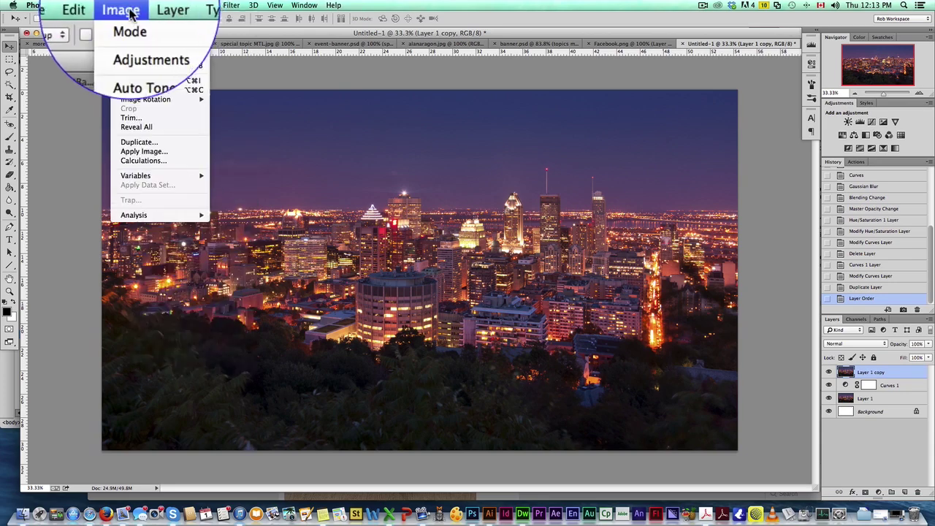
pyautogui.moveTo(128, 36)
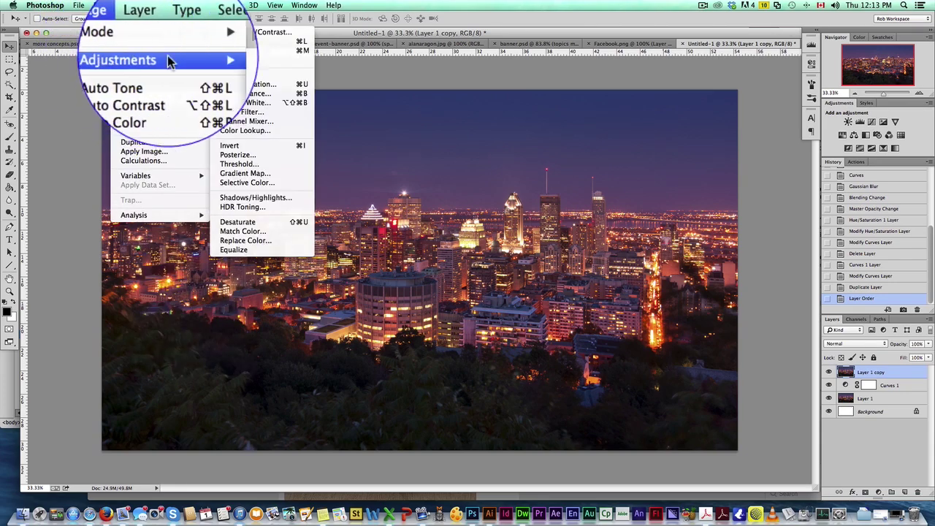
pyautogui.click(234, 51)
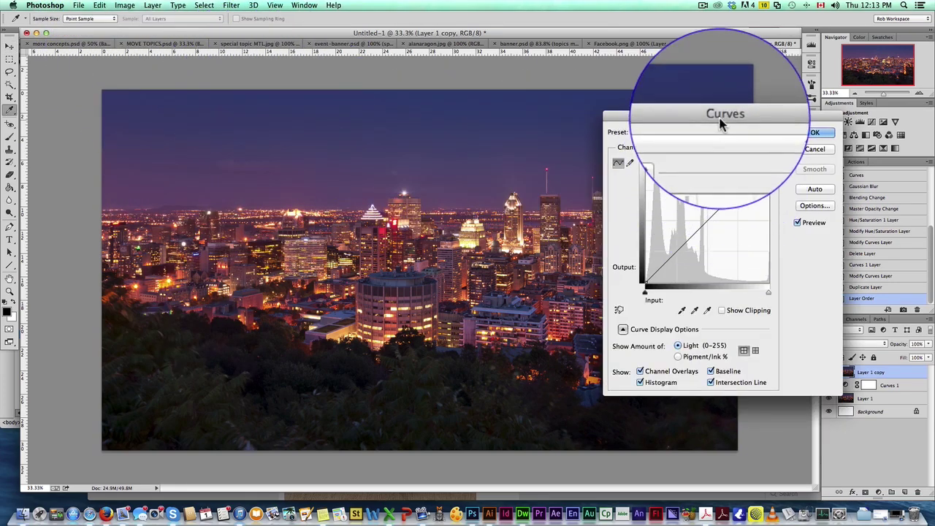
pyautogui.moveTo(722, 117); pyautogui.dragTo(667, 87)
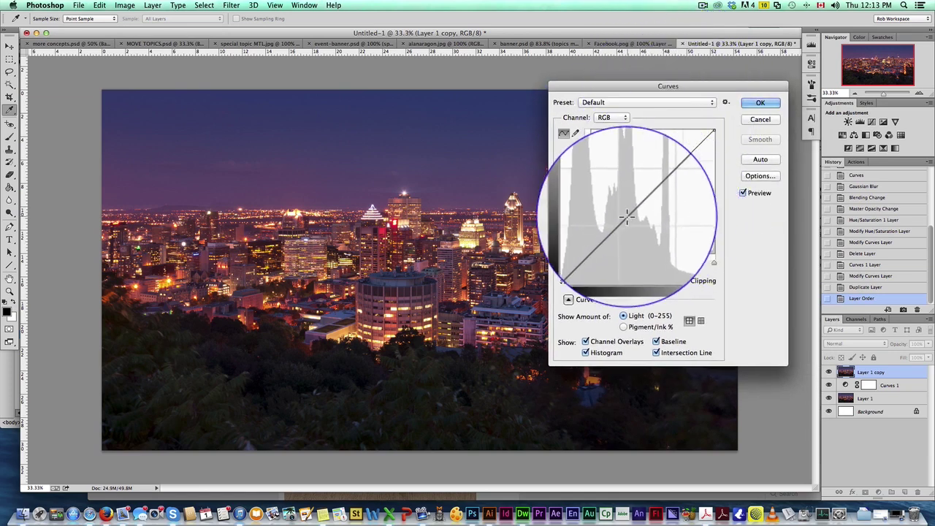
pyautogui.moveTo(627, 218); pyautogui.dragTo(642, 251)
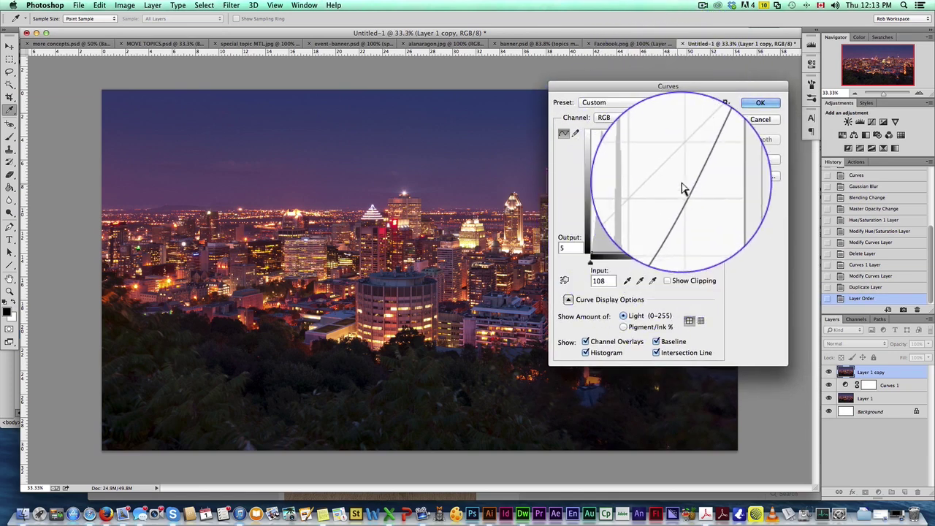
pyautogui.moveTo(682, 187); pyautogui.dragTo(672, 170)
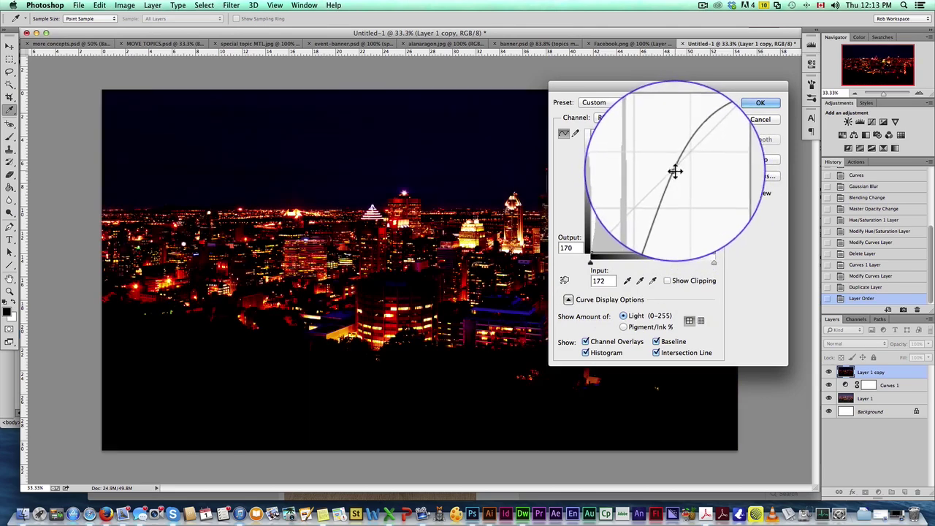
pyautogui.click(643, 250)
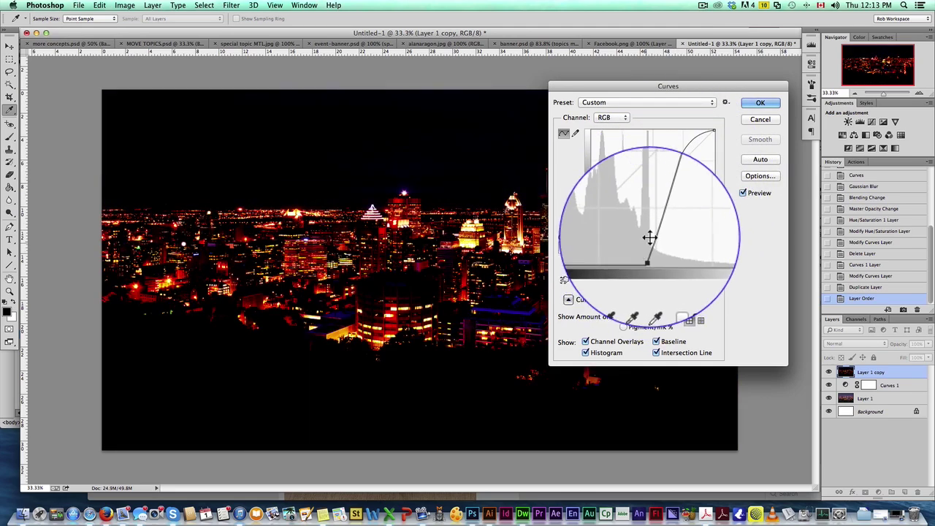
pyautogui.moveTo(672, 170); pyautogui.dragTo(679, 172)
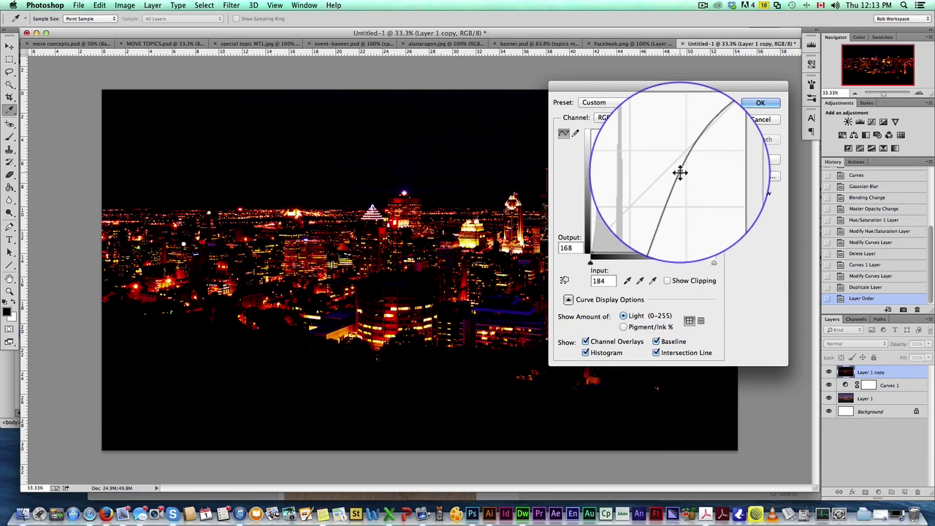
pyautogui.click(650, 251)
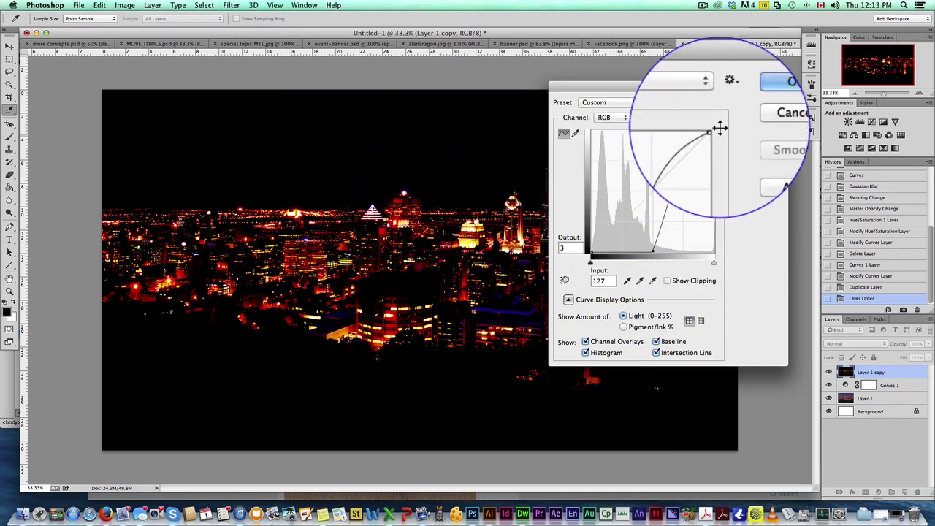
pyautogui.click(763, 82)
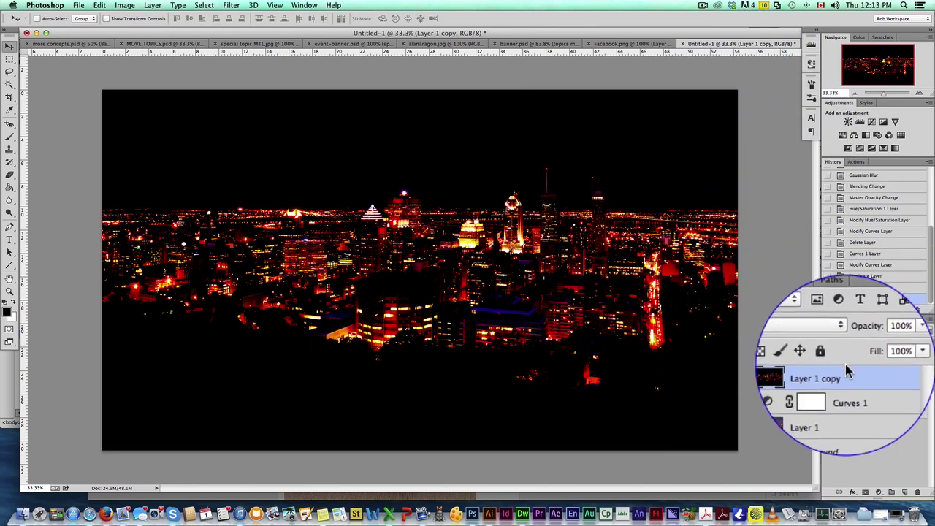
# Apply a 7.6-pixel Gaussian Blur to Layer 1 copy to soften the city lights.
pyautogui.click(231, 5)
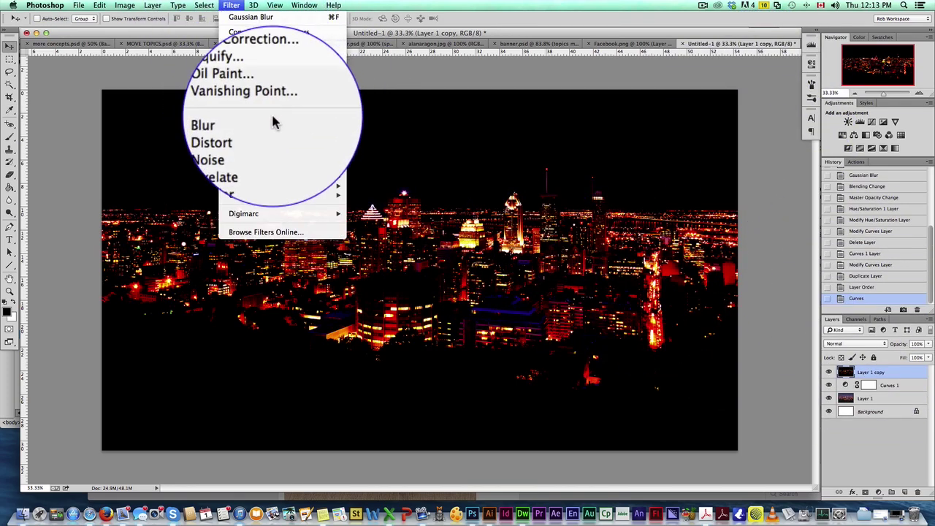
pyautogui.moveTo(272, 122)
pyautogui.click(369, 196)
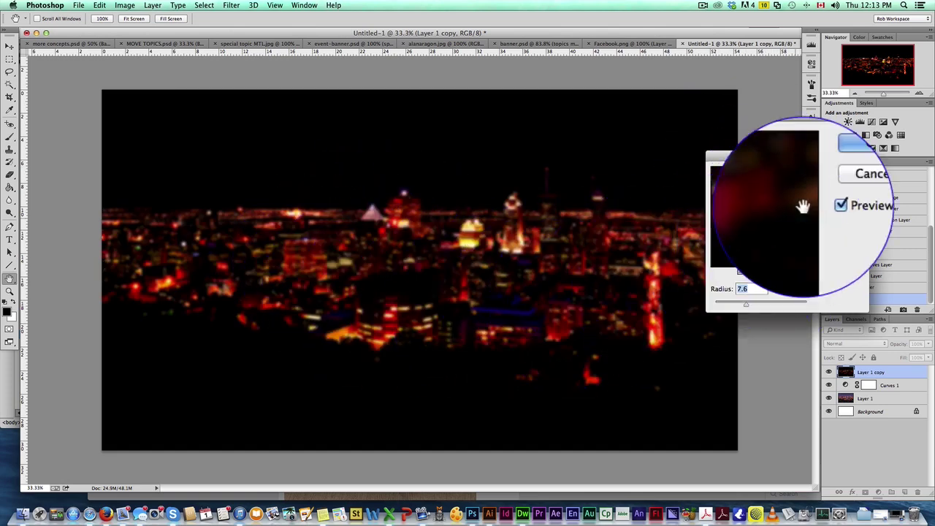
pyautogui.click(843, 172)
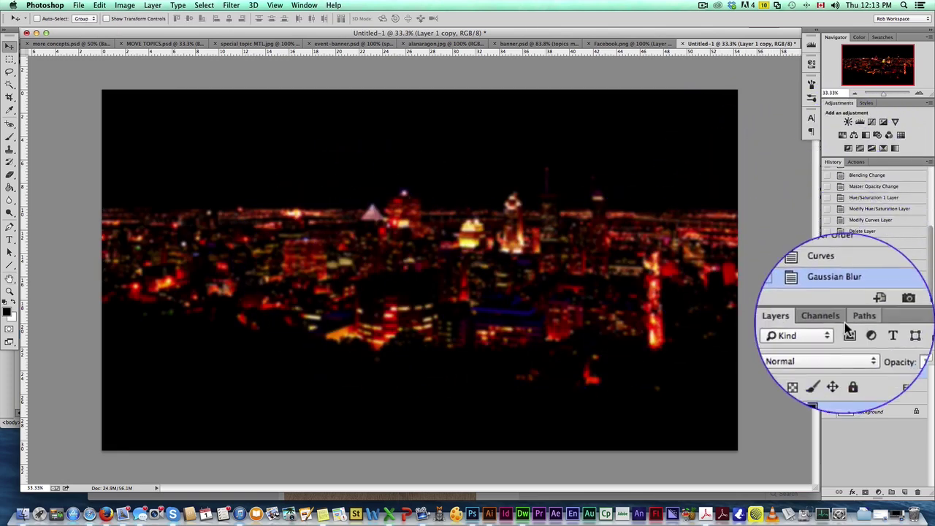
# Set Layer 1 copy to Linear Dodge (Add) and toggle its visibility to compare the glow.
pyautogui.click(844, 343)
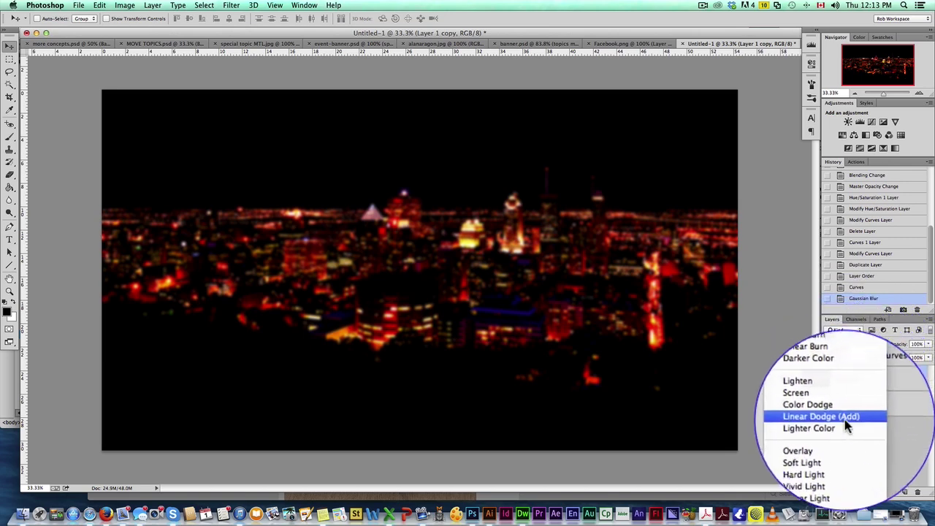
pyautogui.click(845, 419)
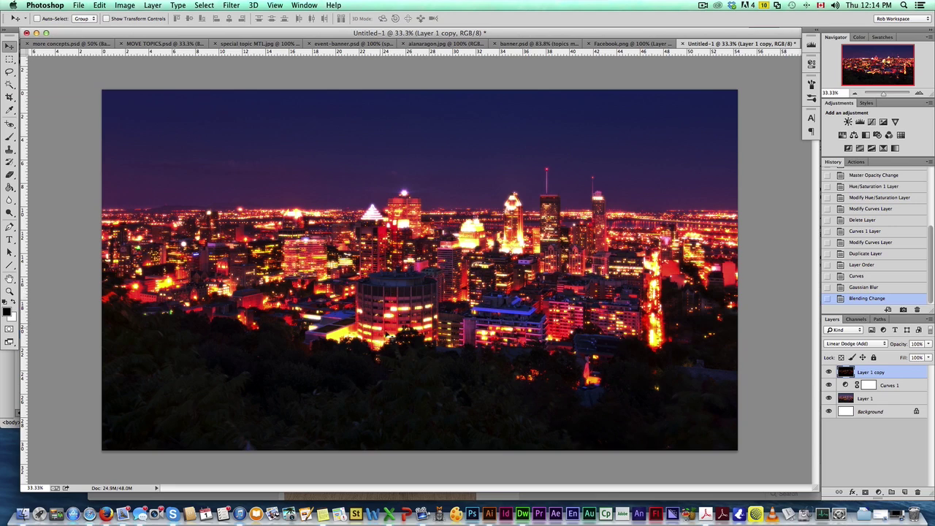
pyautogui.click(828, 373)
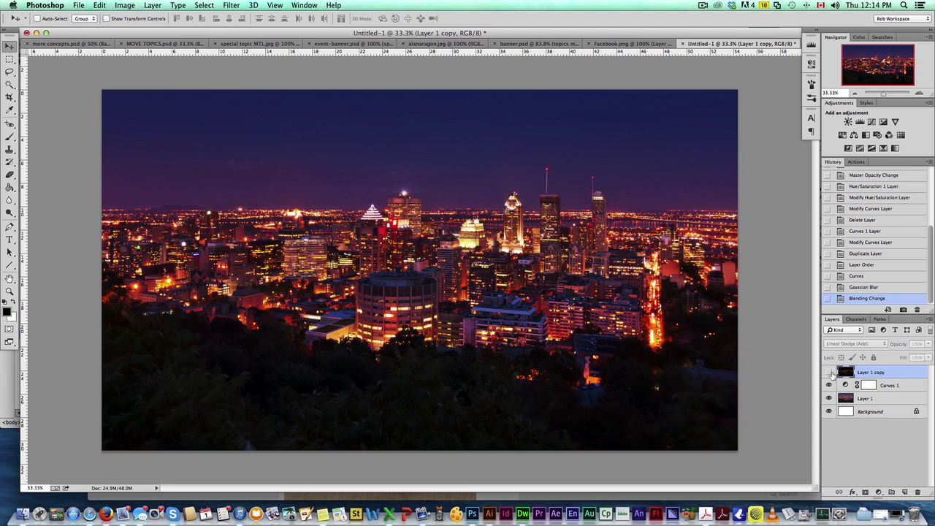
pyautogui.click(829, 372)
pyautogui.click(828, 373)
pyautogui.click(828, 372)
pyautogui.click(828, 372)
pyautogui.click(828, 373)
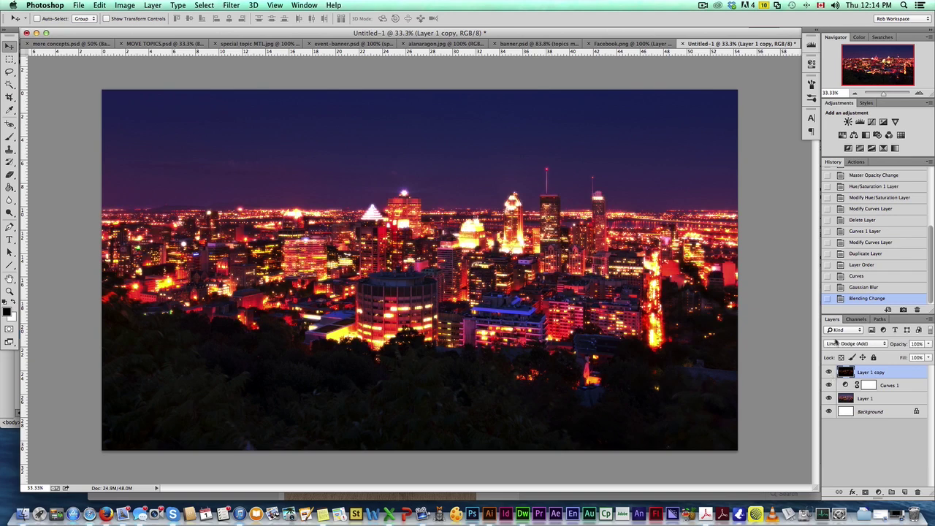
pyautogui.click(929, 344)
# Lower the glow layer's opacity to 61% and toggle it off and on to compare.
pyautogui.moveTo(924, 357); pyautogui.dragTo(866, 353)
pyautogui.click(830, 374)
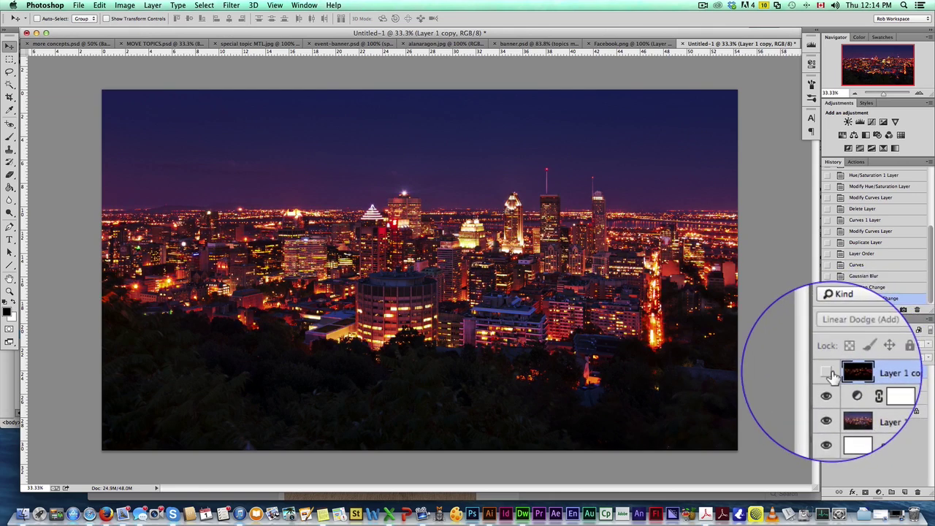
pyautogui.click(844, 427)
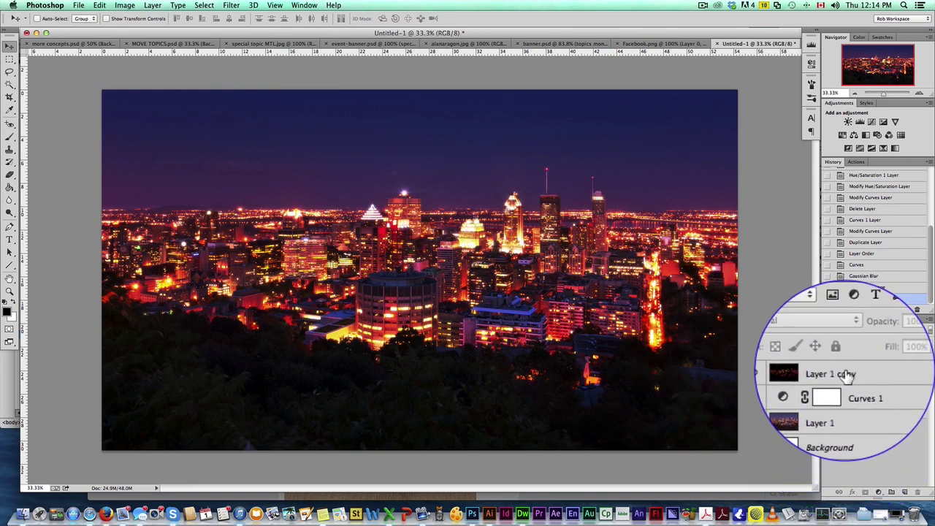
pyautogui.click(846, 374)
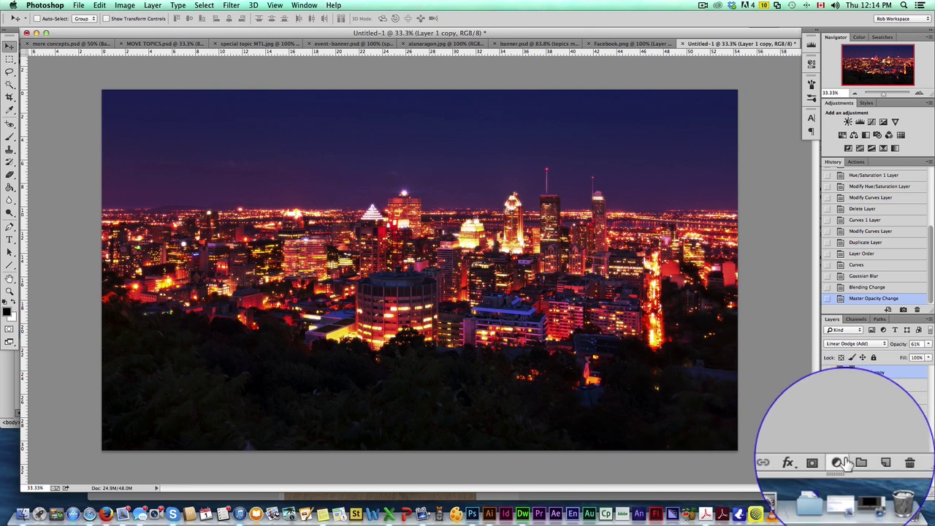
# Add a Hue/Saturation adjustment layer on top and pull Saturation down to mute the colours.
pyautogui.click(846, 464)
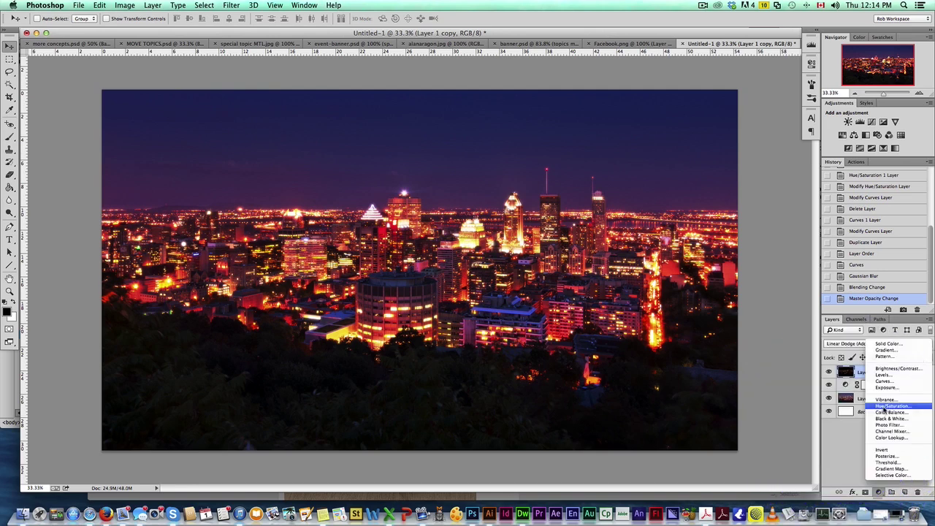
pyautogui.click(892, 406)
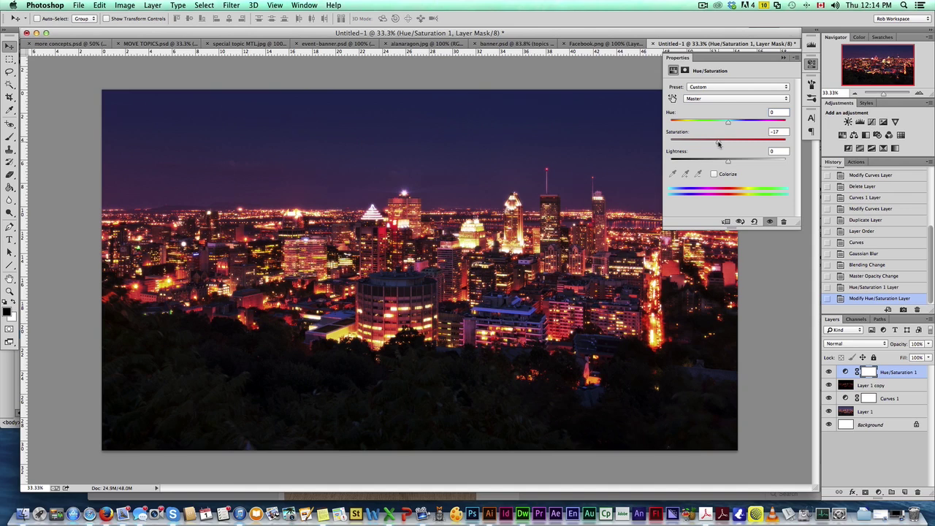
pyautogui.moveTo(673, 150); pyautogui.dragTo(639, 158)
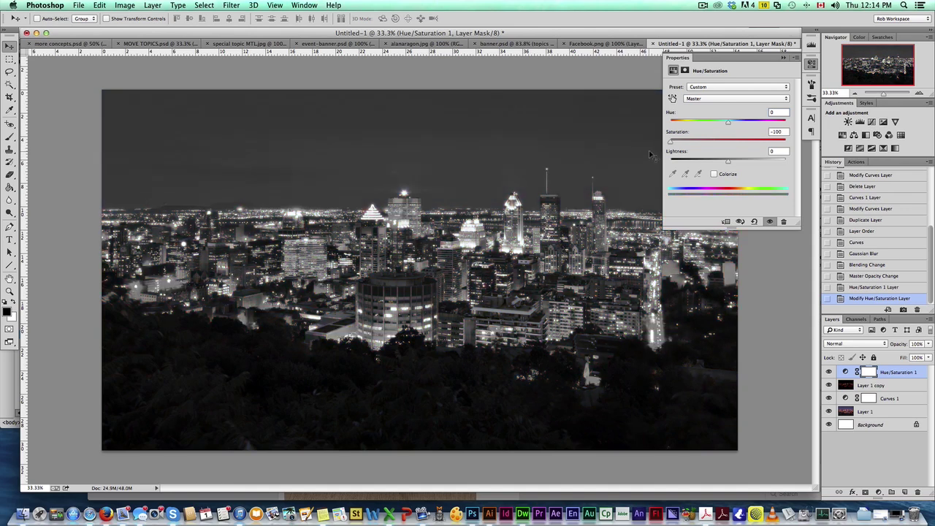
pyautogui.moveTo(700, 142); pyautogui.dragTo(703, 144)
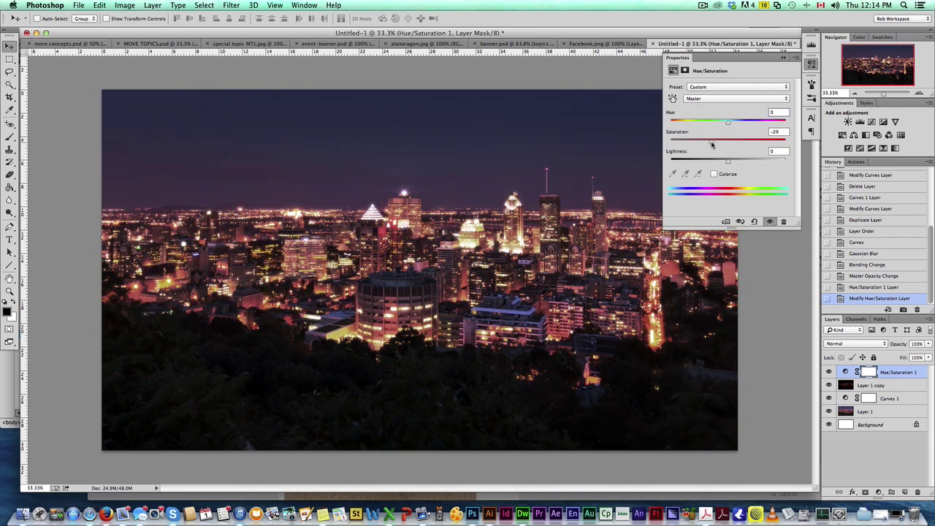